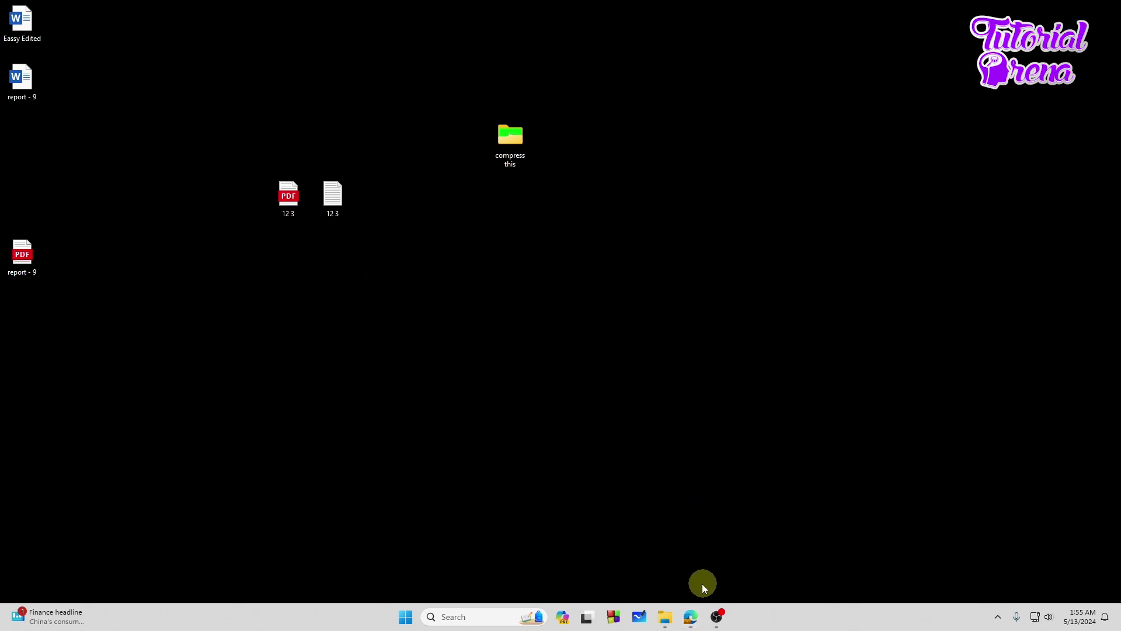
Check the 'compress this' folder's size in its Properties dialog, then close it
right_click(515, 153)
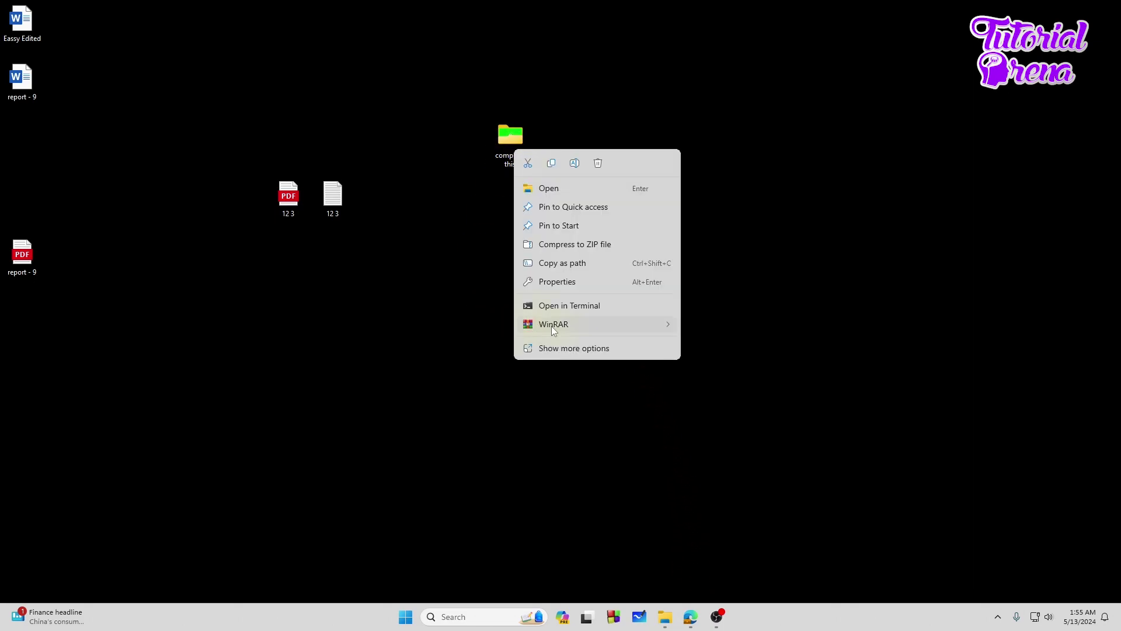
click(557, 282)
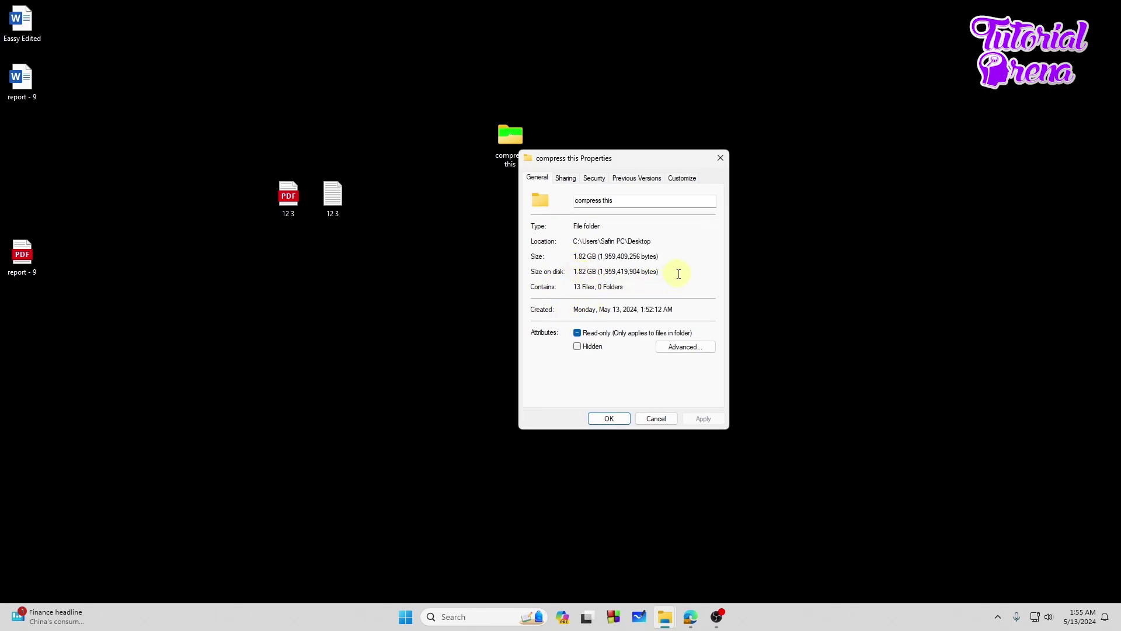
click(618, 418)
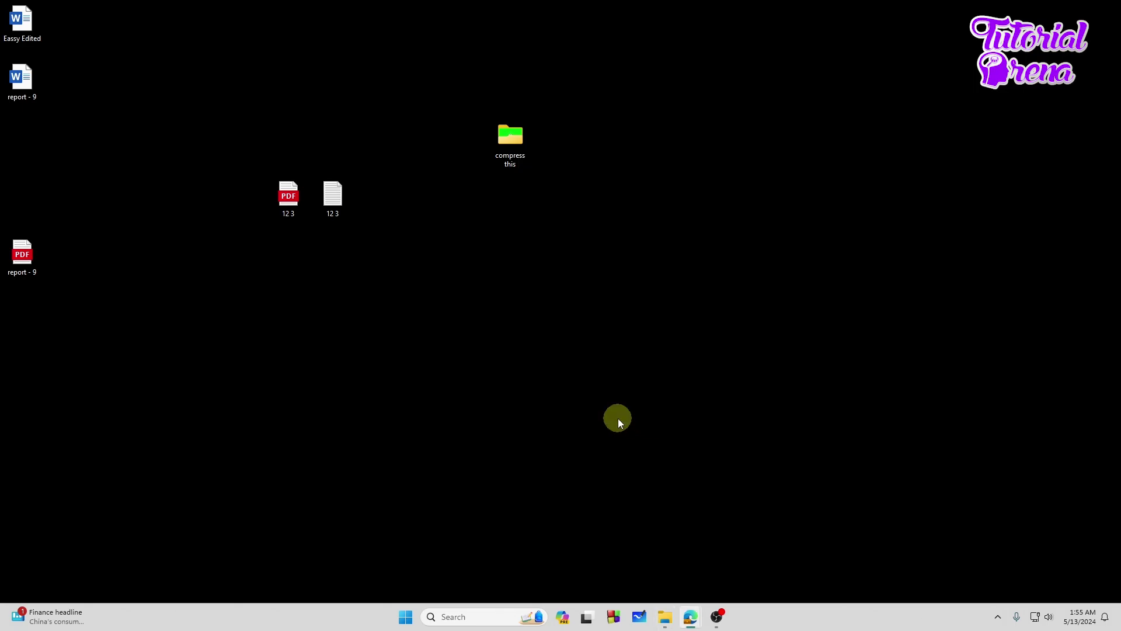
Glance at the WinRAR website, then show the folder's WinRAR submenu on the desktop
click(691, 618)
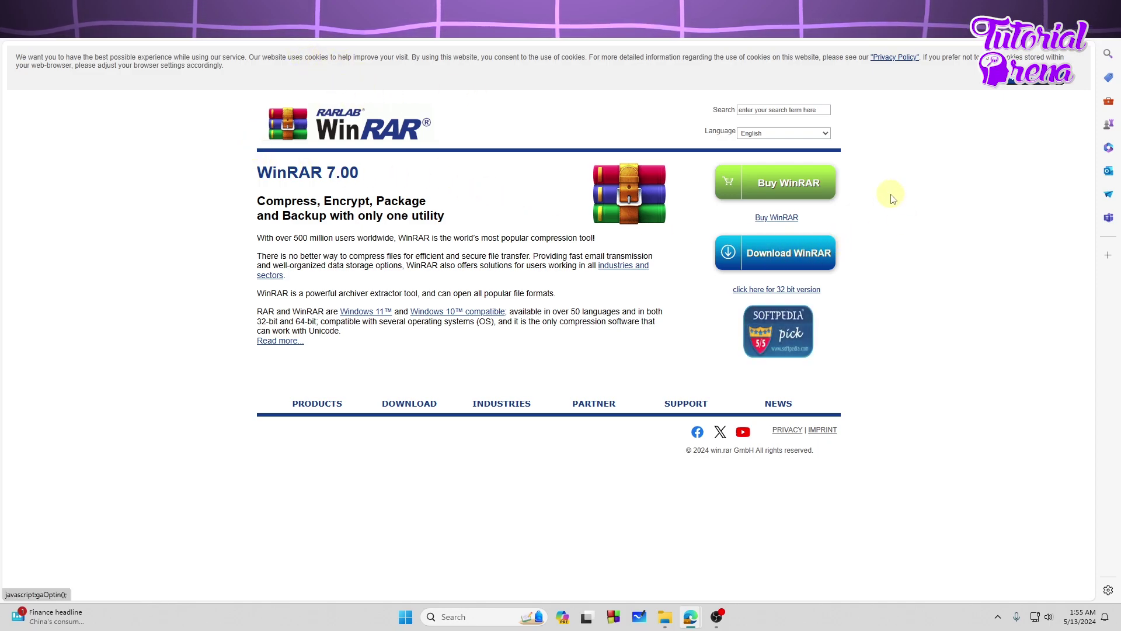
key(super+d)
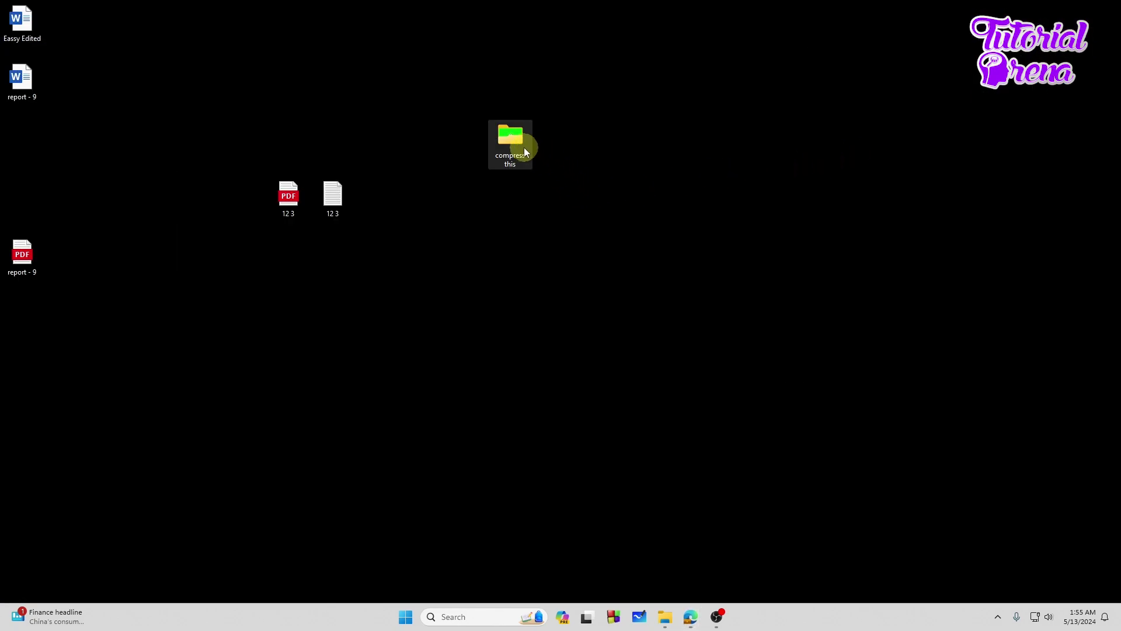
right_click(512, 143)
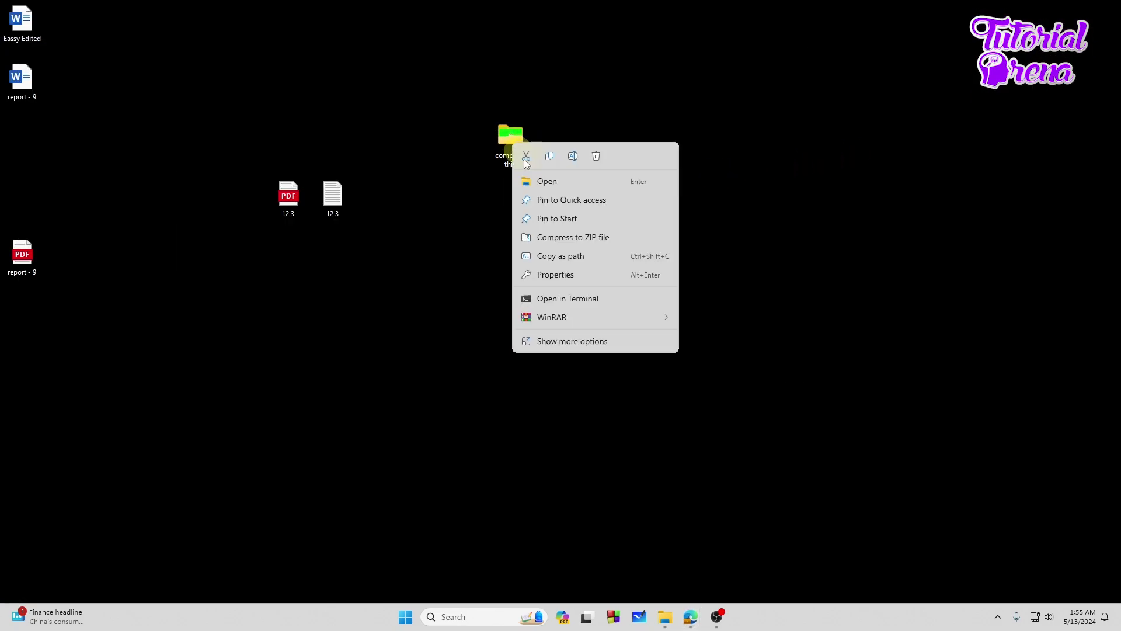
click(578, 317)
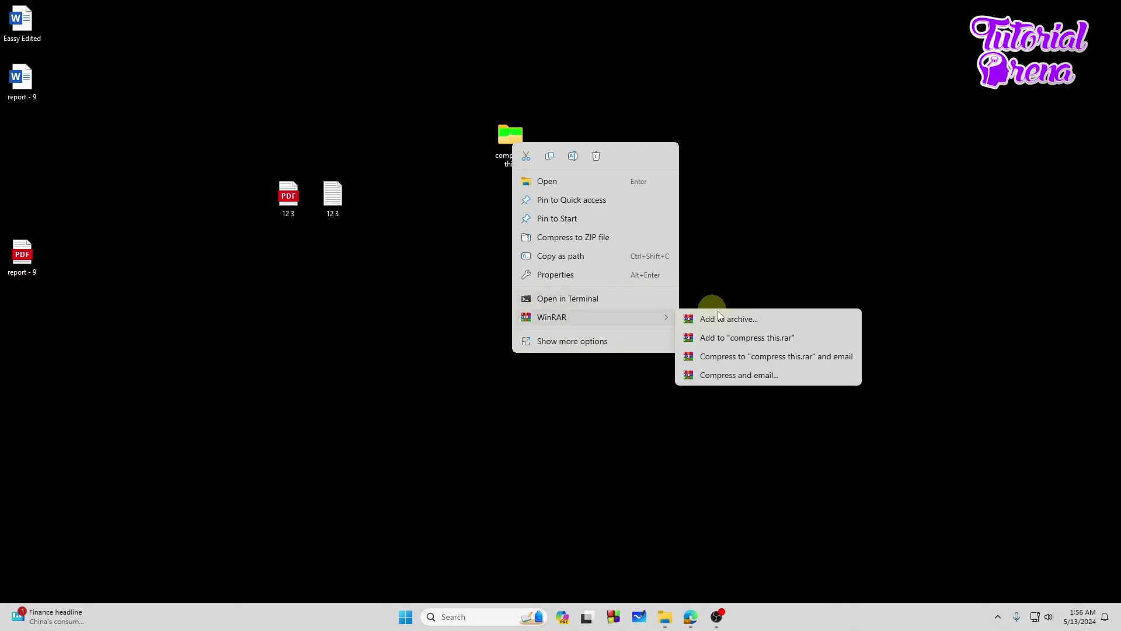
Start a custom archive with Best compression and a 1024 MB dictionary size
click(747, 325)
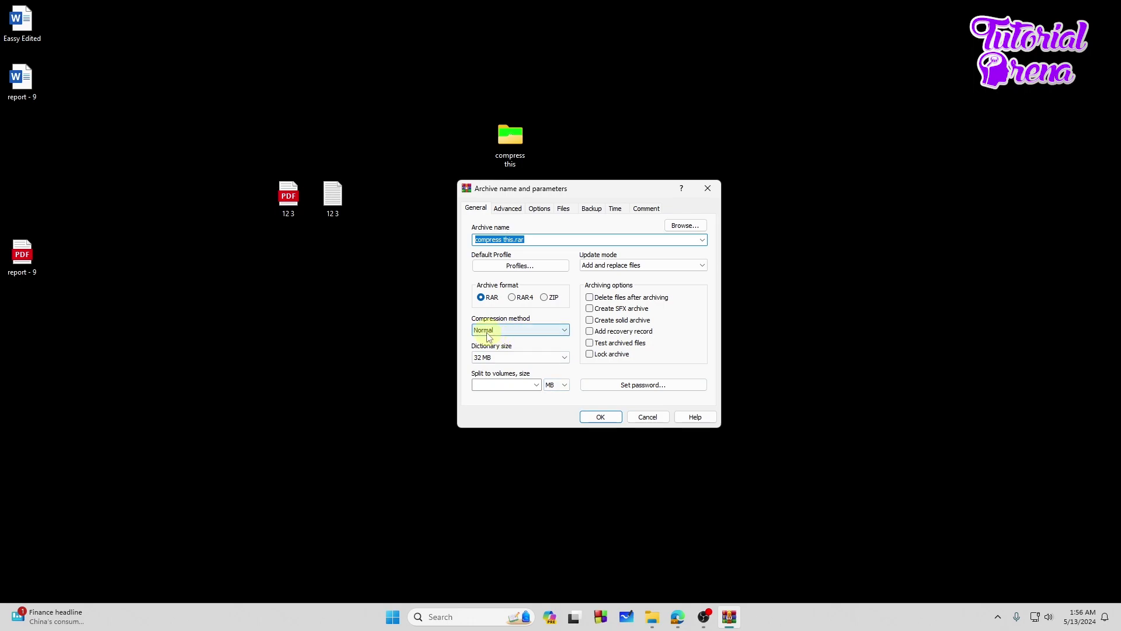
click(545, 330)
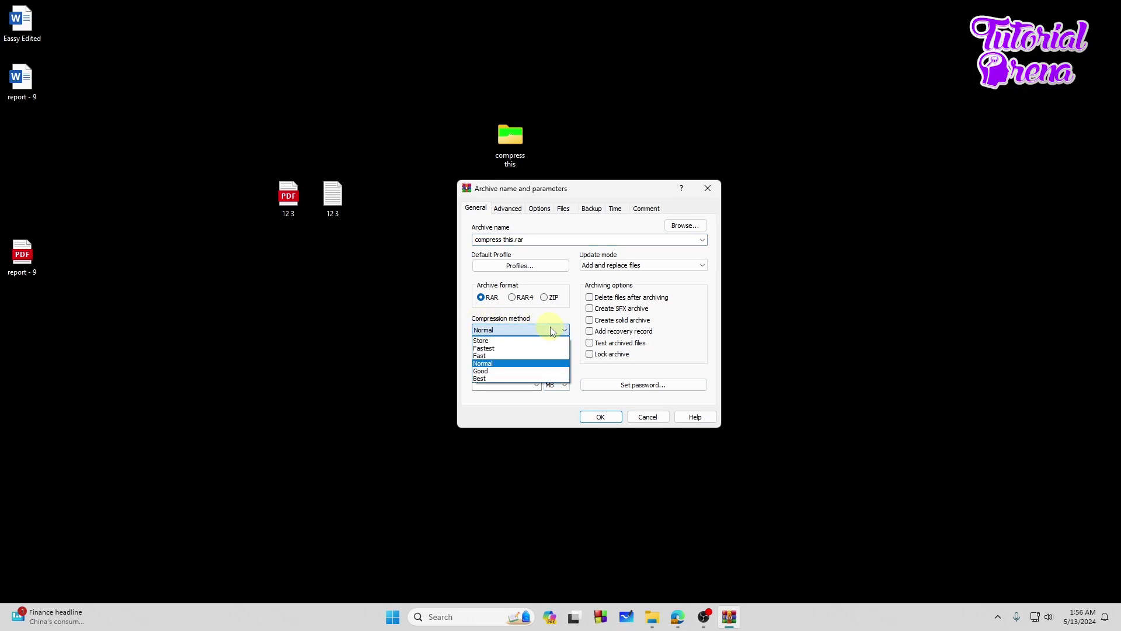
click(491, 379)
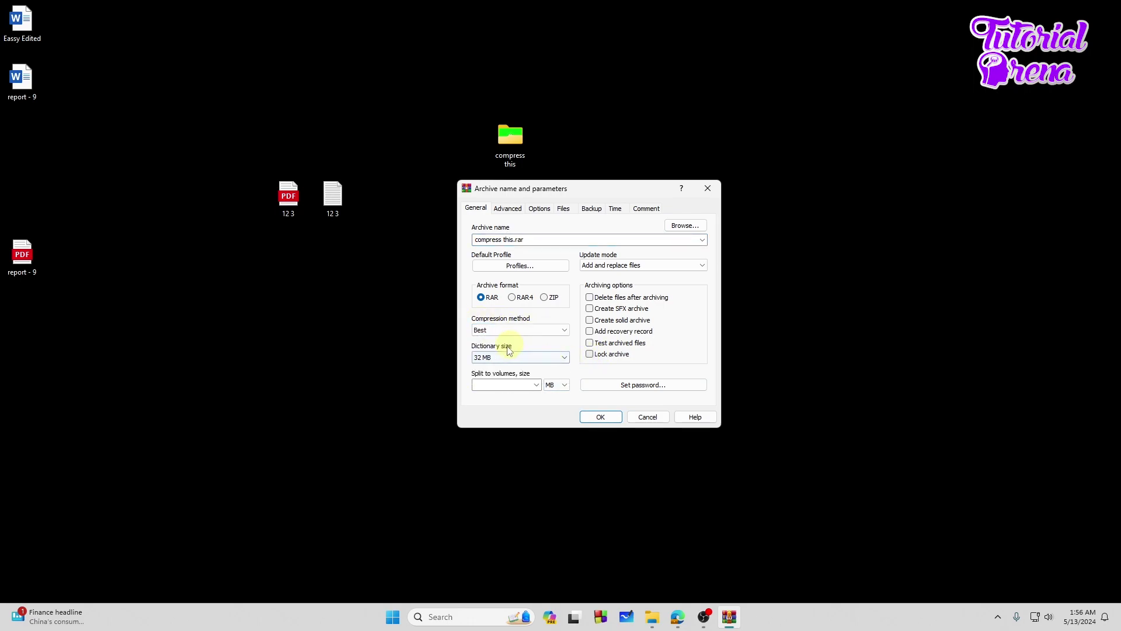
click(540, 357)
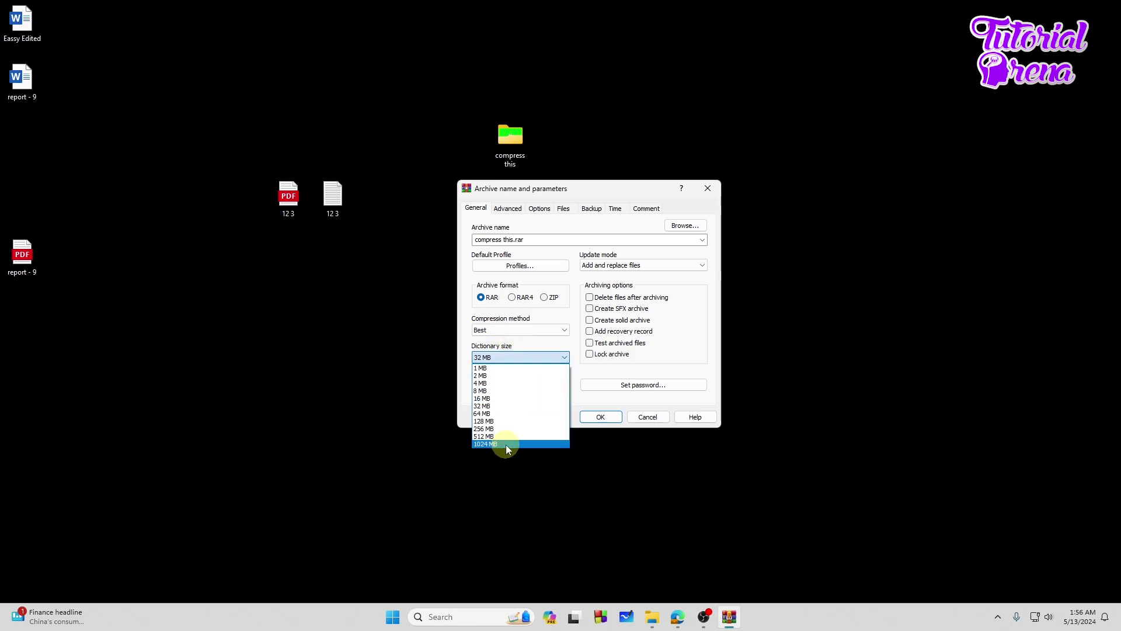
click(506, 444)
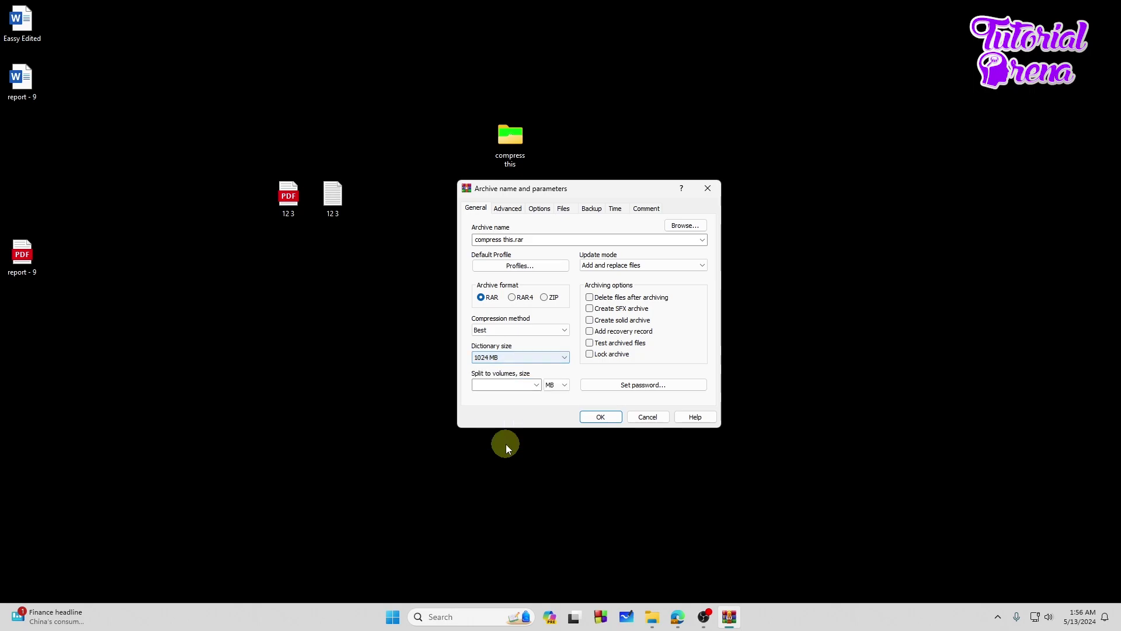
Keep the 1024 MB dictionary and enable Lock archive and Create solid archive
click(523, 361)
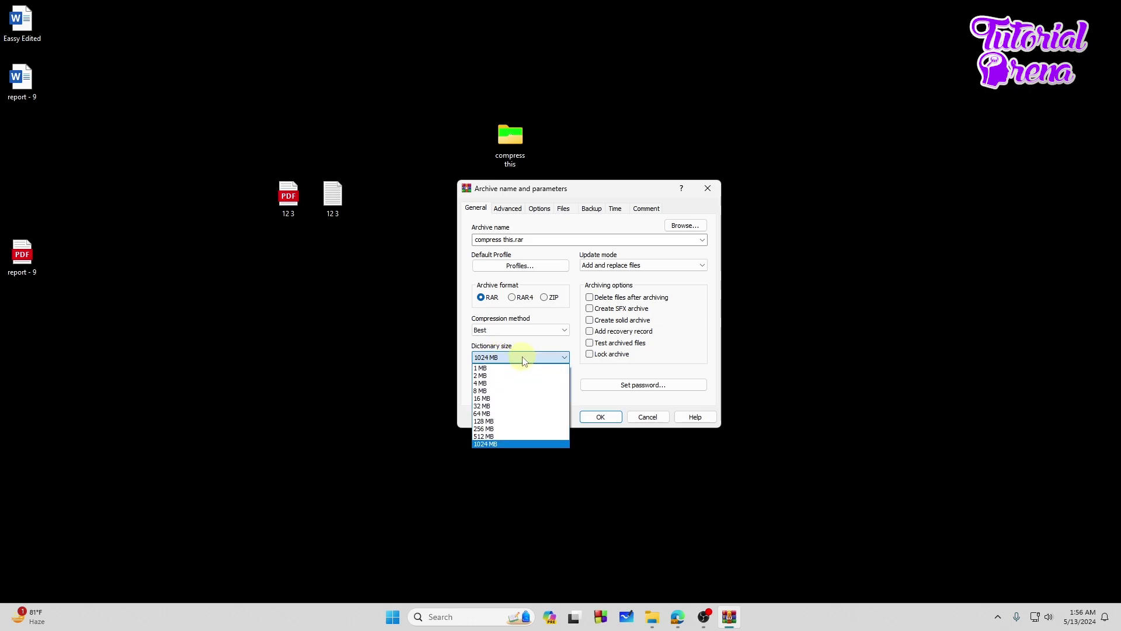
click(524, 362)
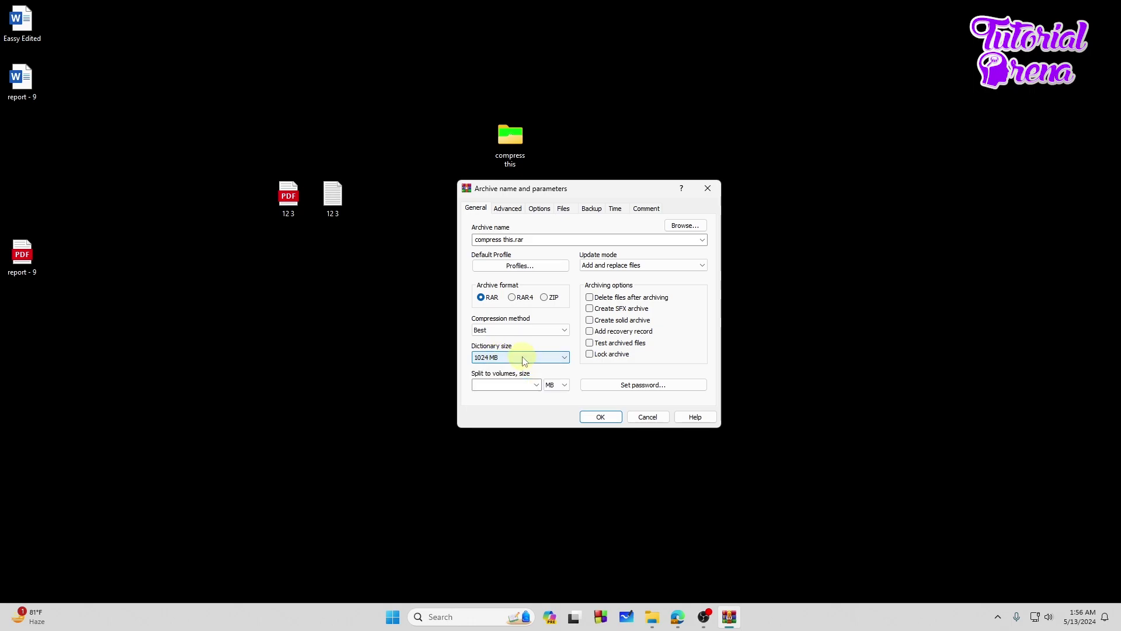
click(589, 354)
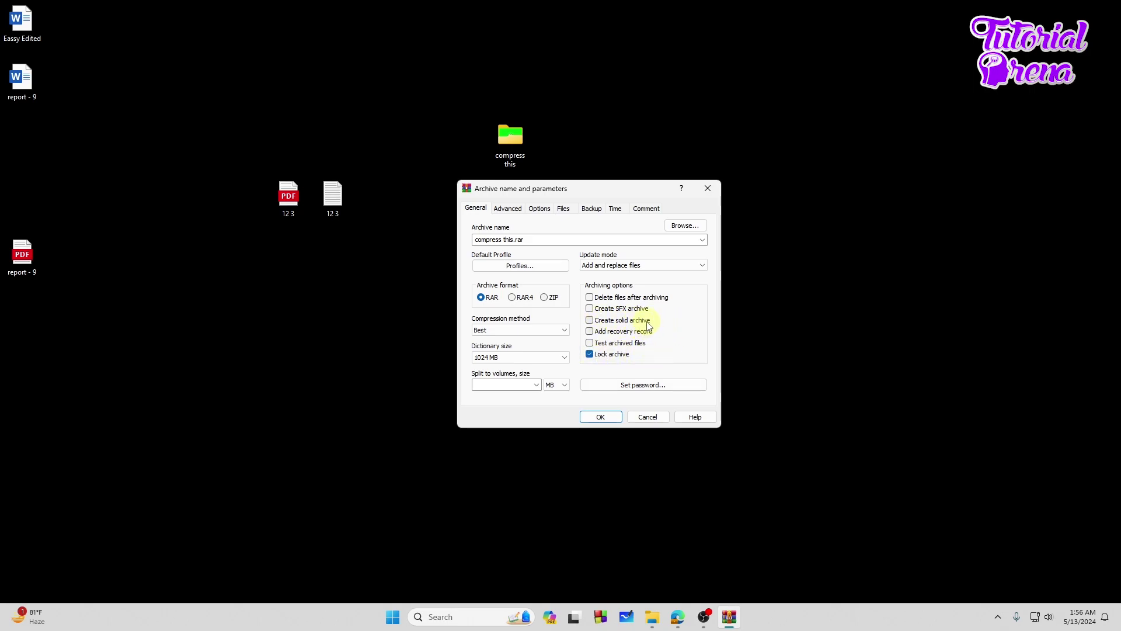
click(590, 319)
Create 'compress this.rar' and move the 181 MB archive beside the original folder
click(613, 418)
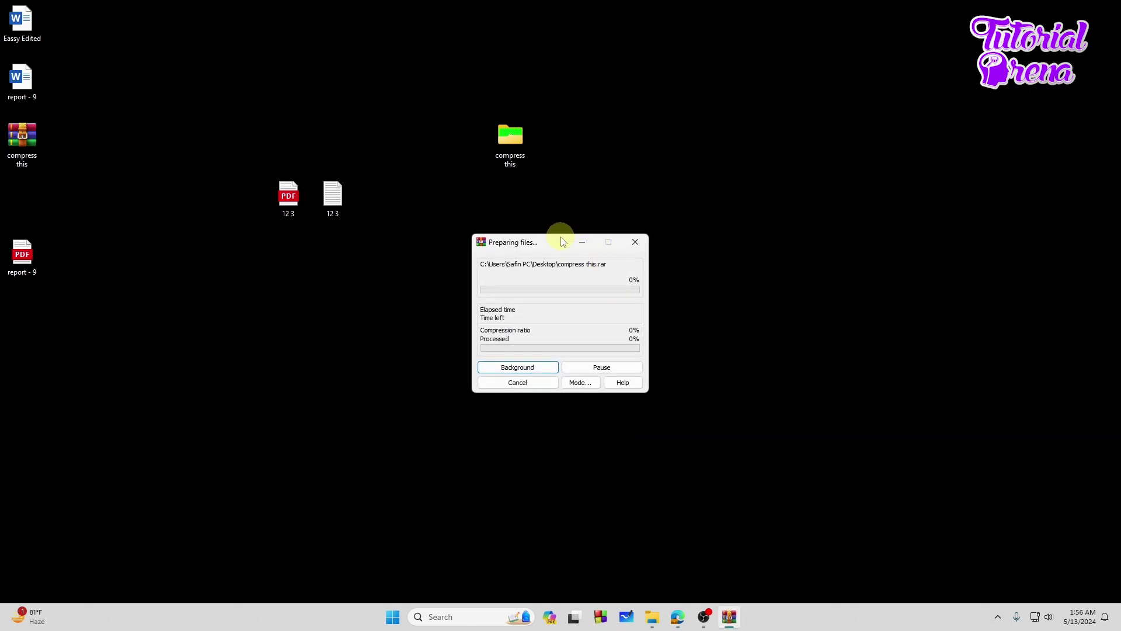
mouse_move(22, 140)
mouse_down()
mouse_move(22, 200)
mouse_move(556, 142)
mouse_up()
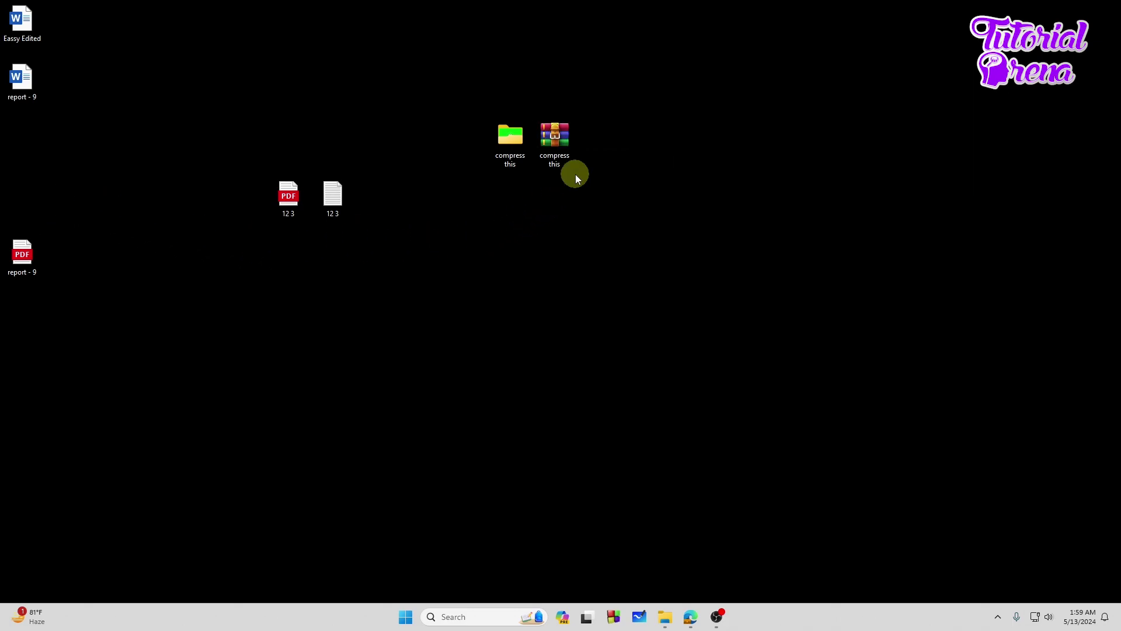
mouse_move(510, 144)
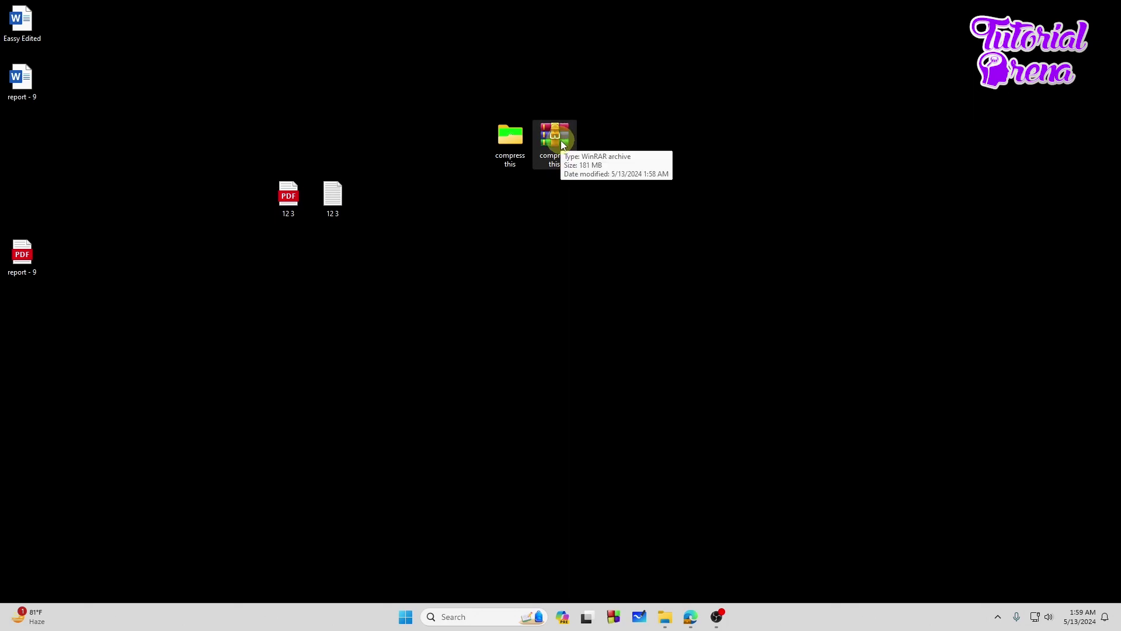
Open Properties for the 181 MB archive and the 1.82 GB folder, placed side by side
right_click(562, 141)
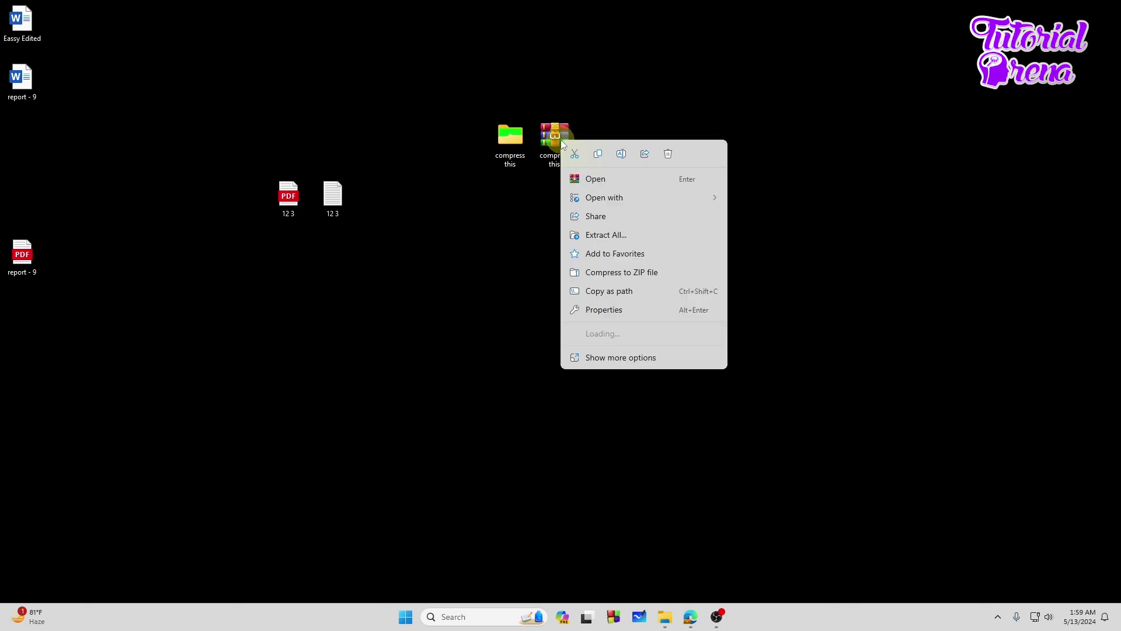
click(616, 313)
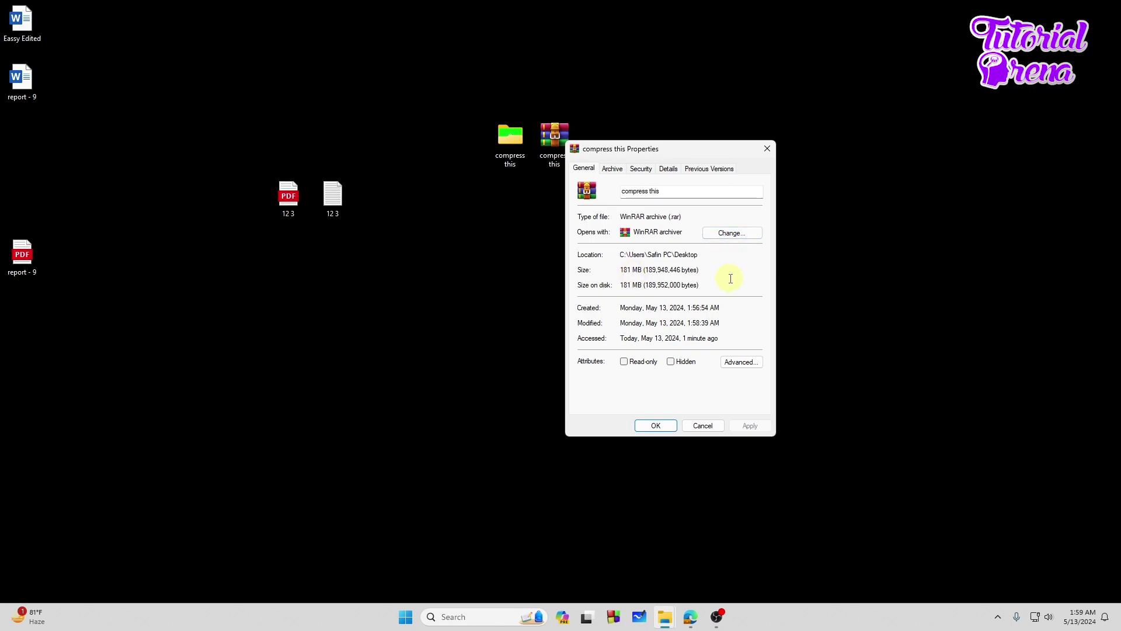
right_click(497, 150)
click(560, 282)
drag(605, 161, 450, 158)
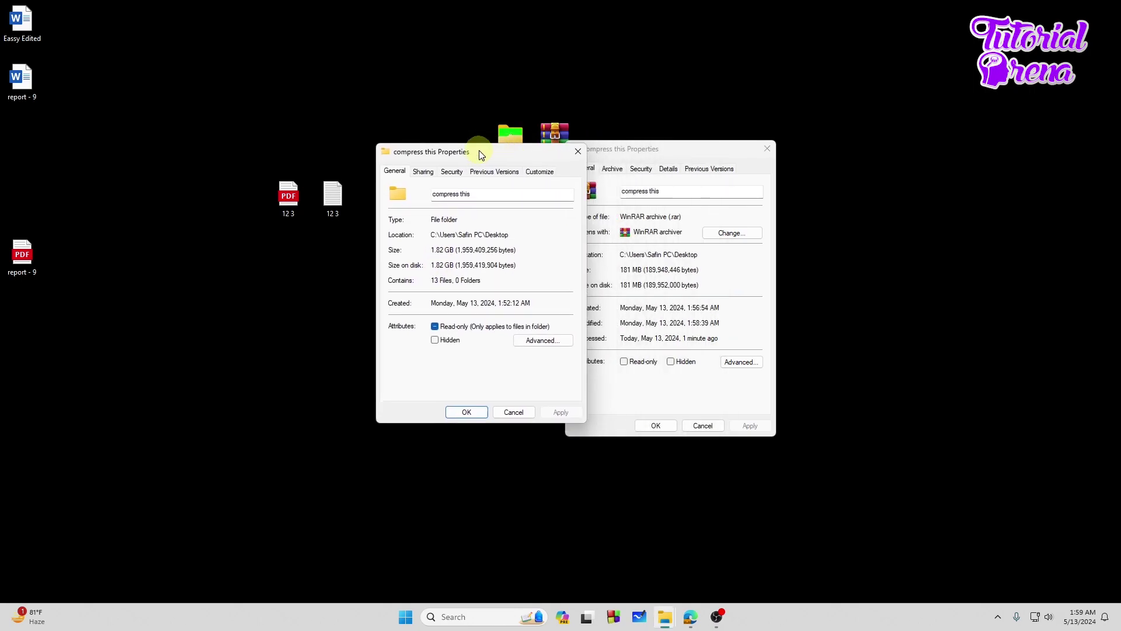